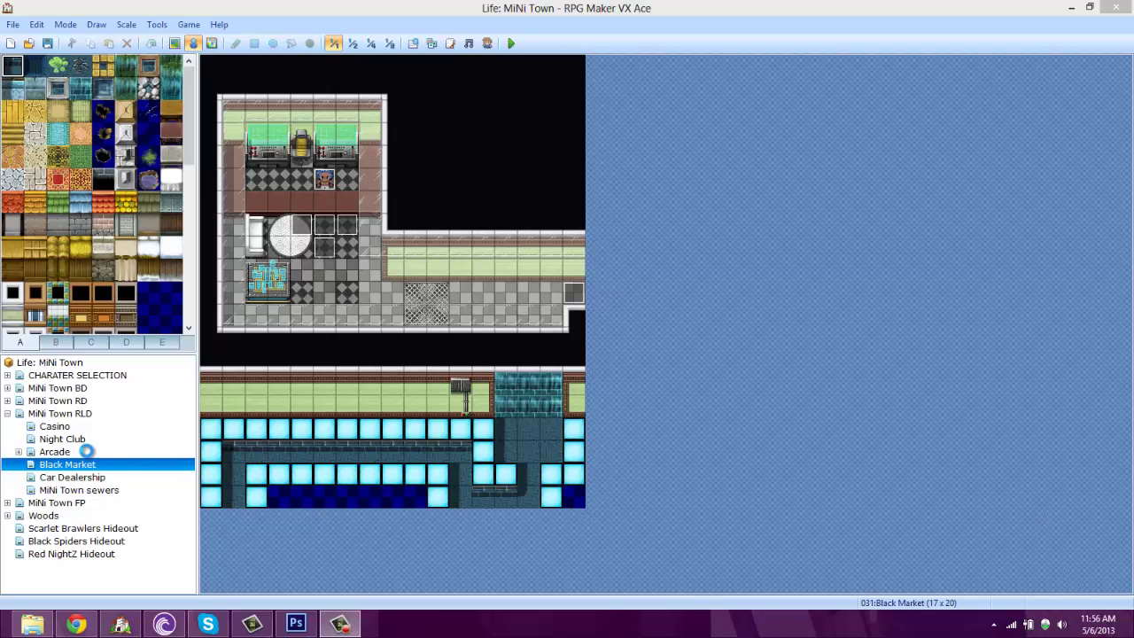
View the Night Club and Casino interiors, then open MiNi Town RLD with its sub-maps collapsed.
left_click(85, 452)
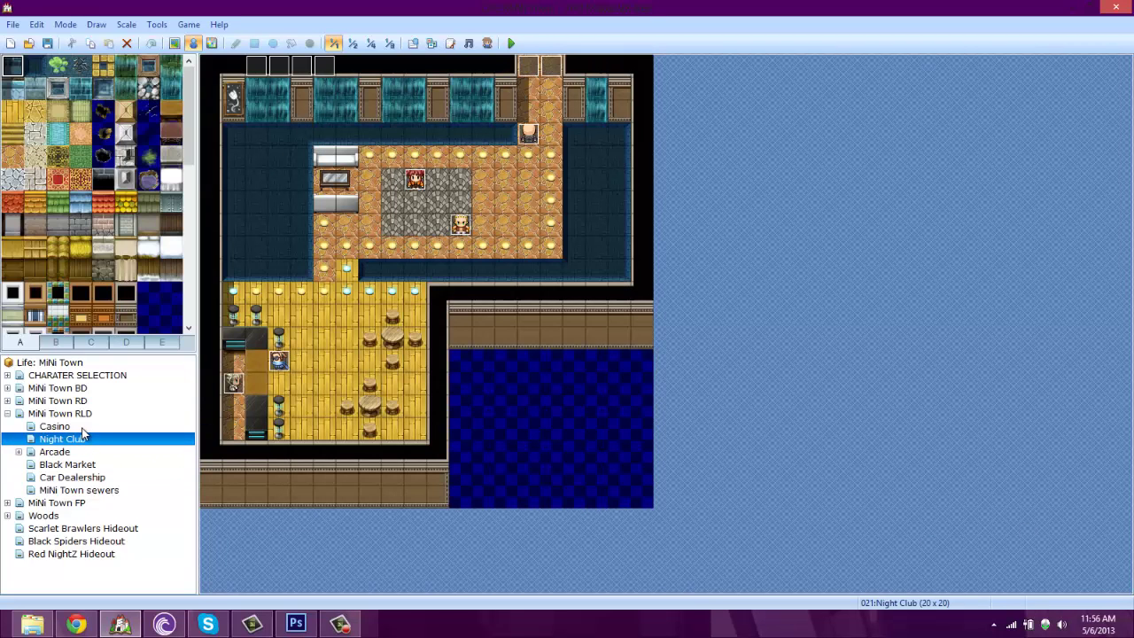
left_click(83, 429)
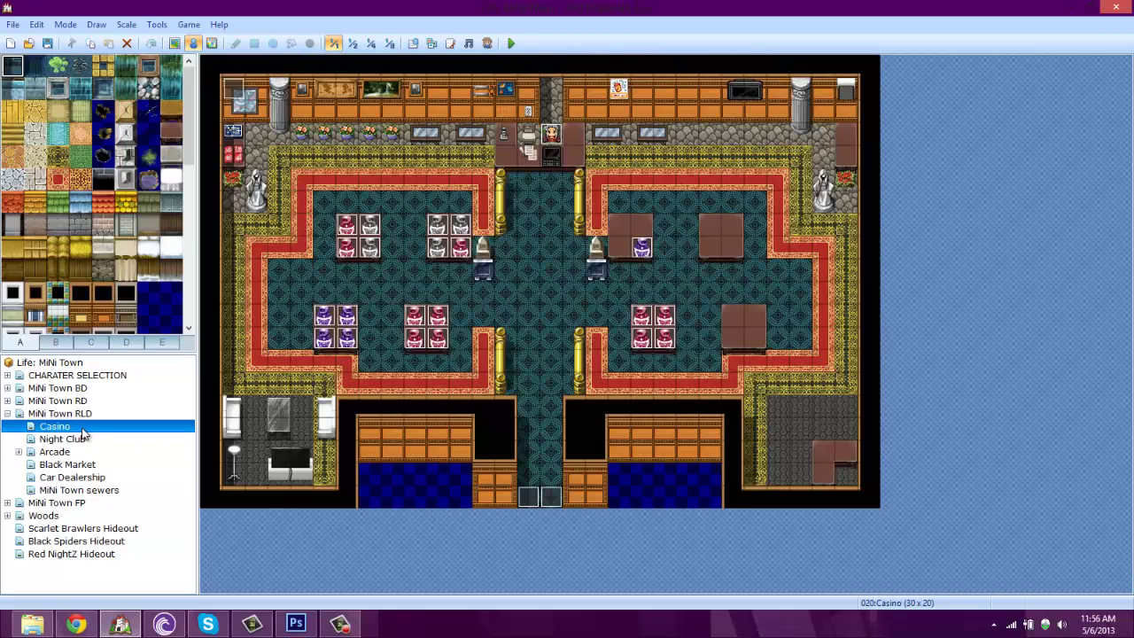
left_click(73, 416)
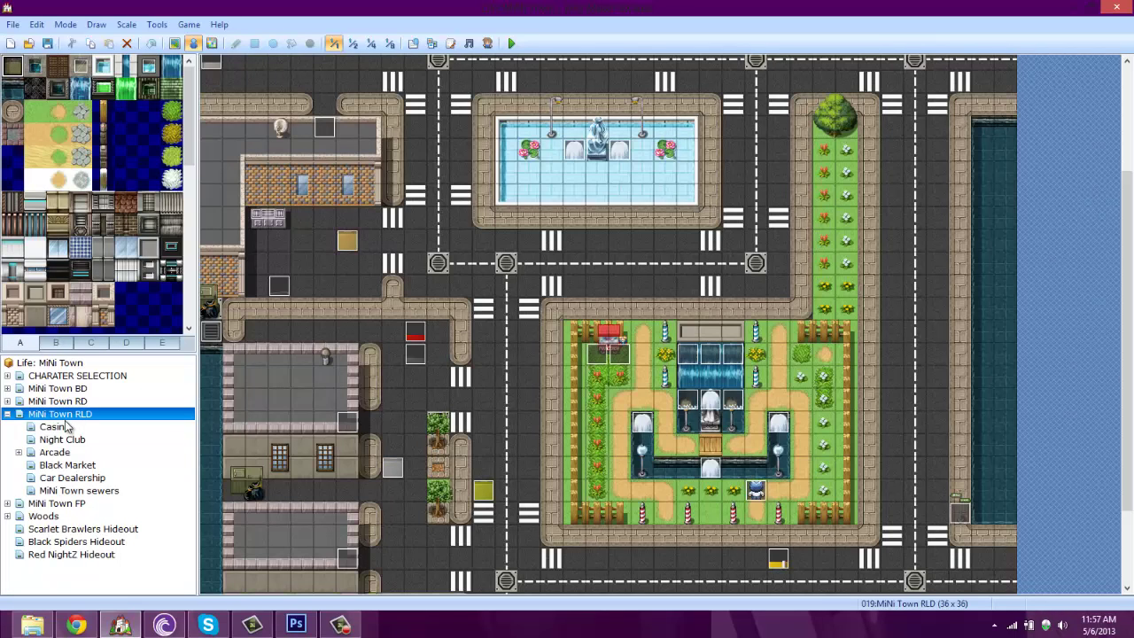
left_click(8, 414)
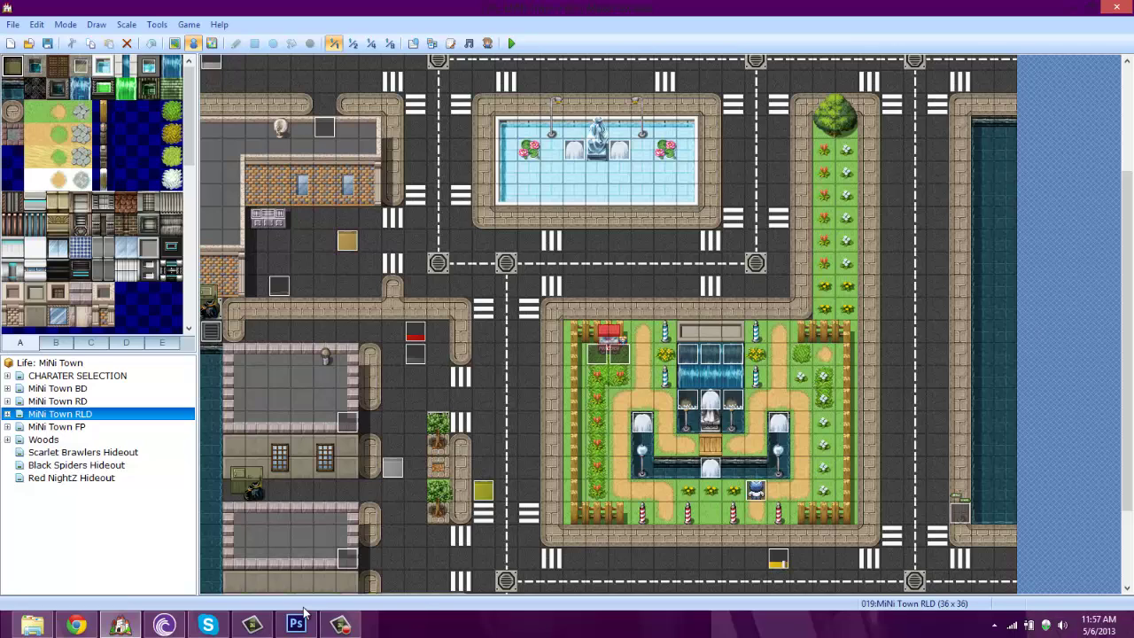
left_click(339, 625)
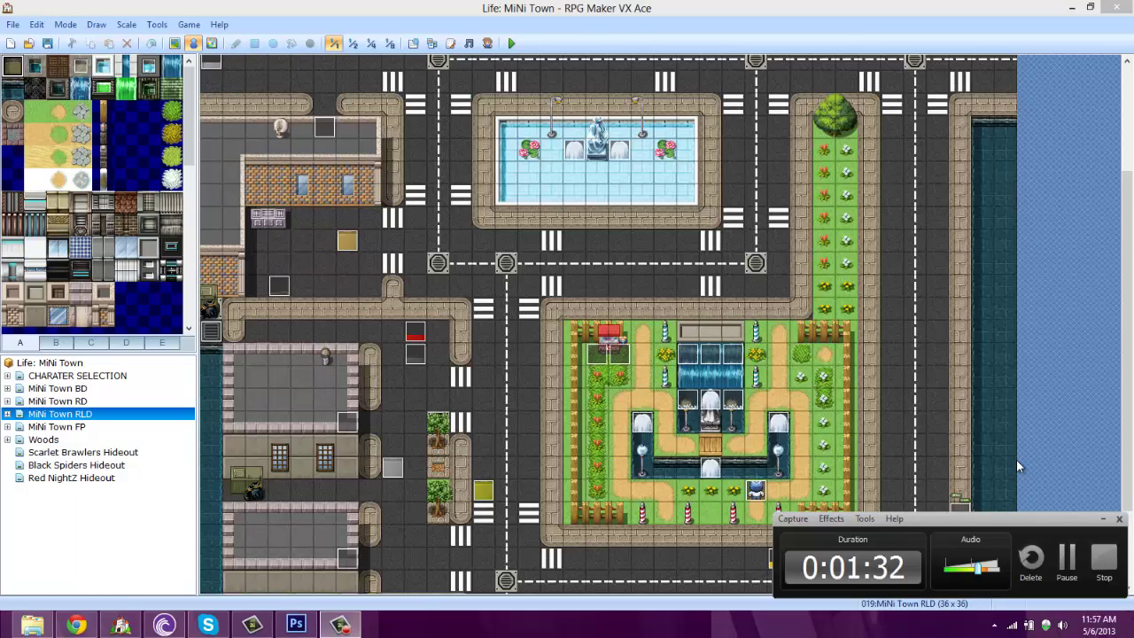